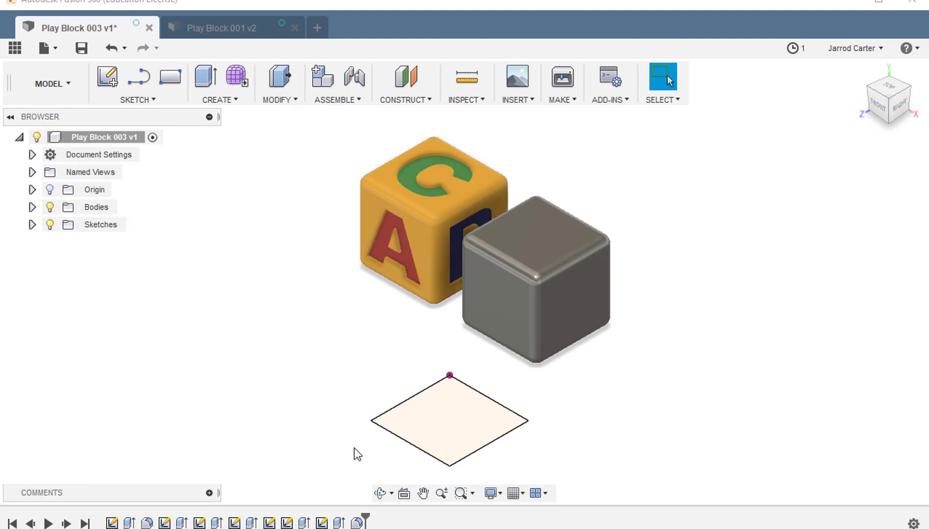
- Start a new sketch on the front face of the plain grey block
left_click(143, 104)
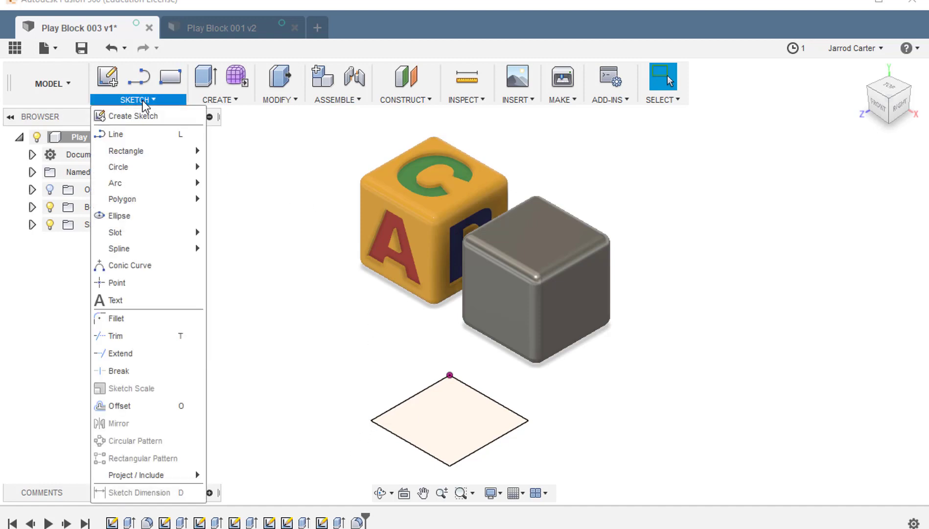
left_click(172, 116)
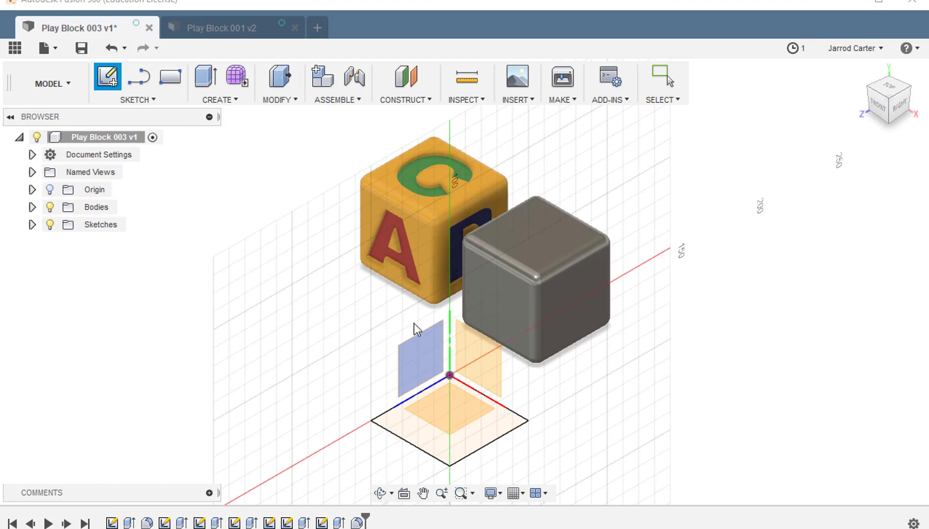
left_click(421, 306)
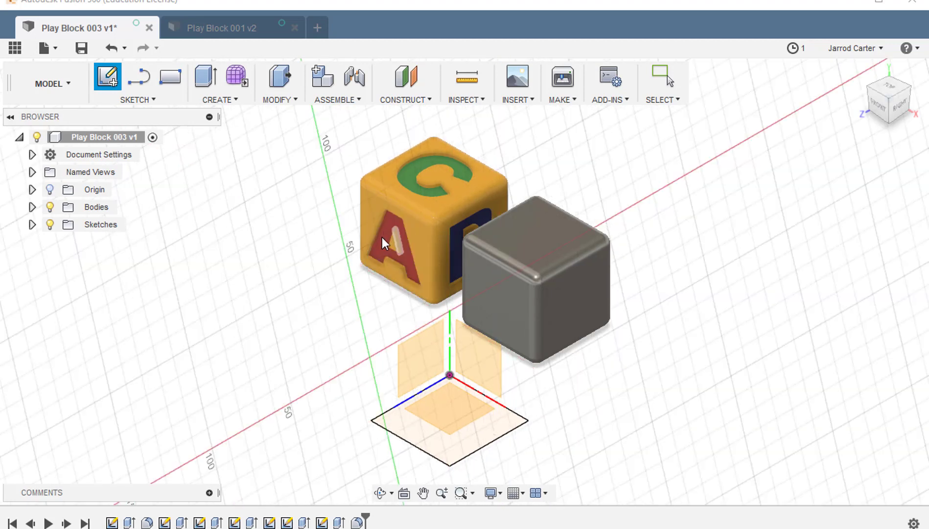
left_click(511, 307)
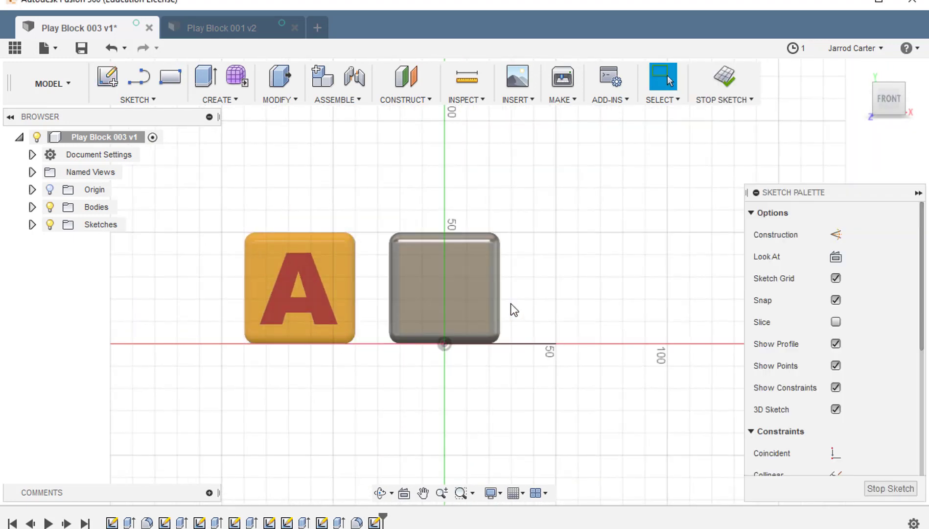
scroll(486, 299, "down", 2)
scroll(464, 275, "up", 5)
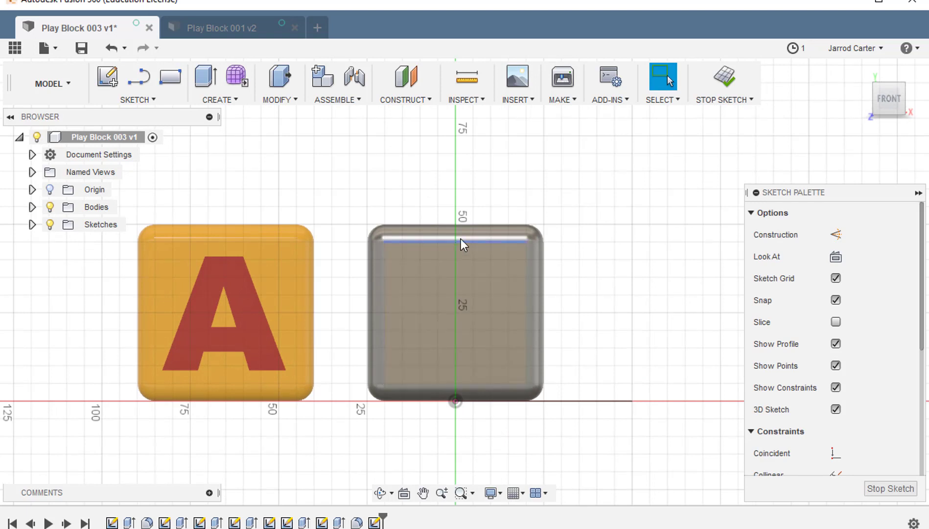
- Place a sketch text reading "A" near the lower-left corner of the grey block's front face
left_click(146, 102)
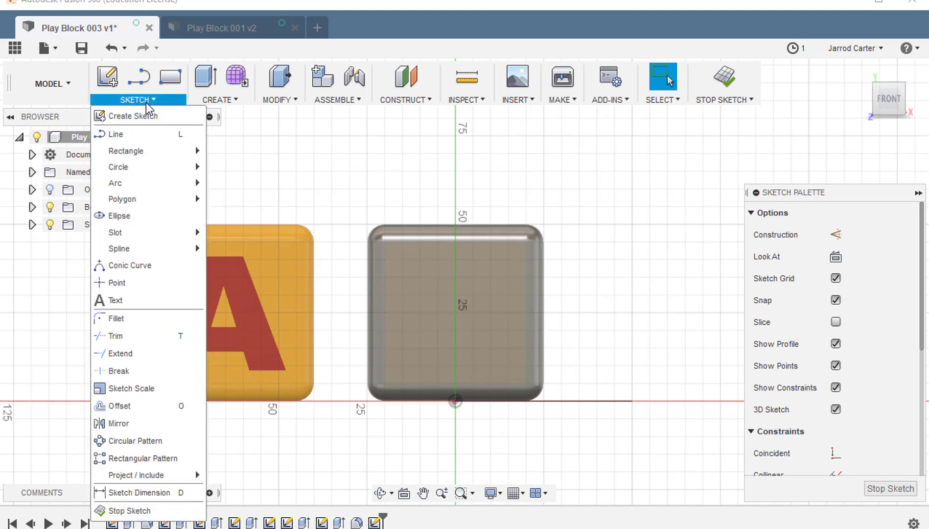
left_click(119, 299)
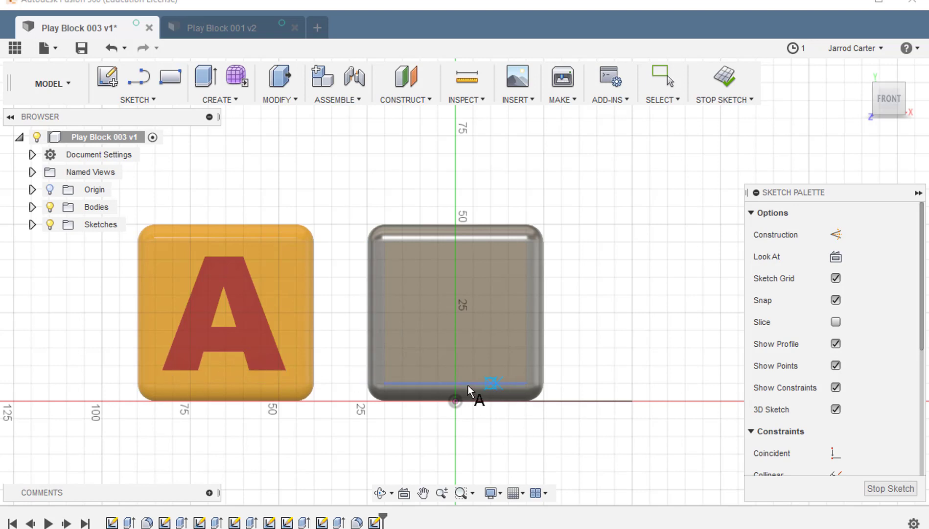
left_click(410, 357)
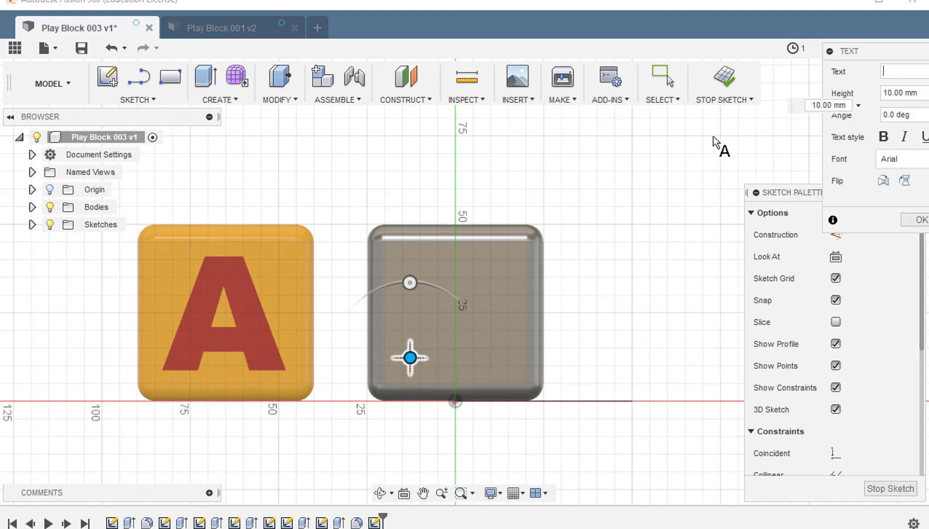
left_click_drag(890, 55, 786, 44)
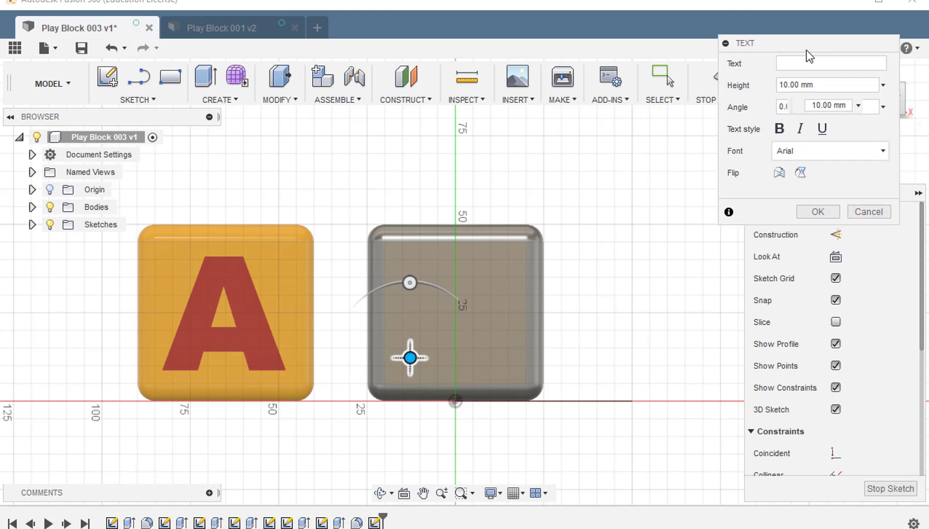
left_click(788, 65)
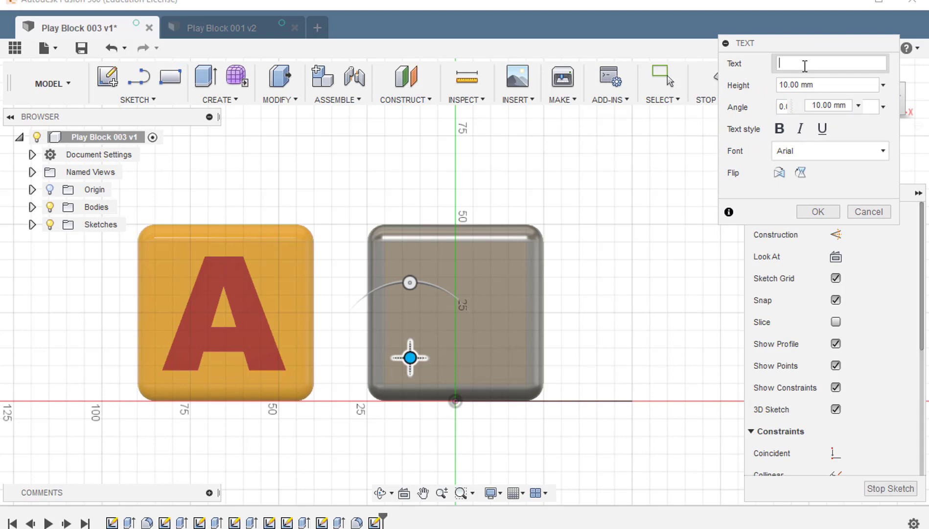
type("a")
key("BackSpace")
type("AASDFASD")
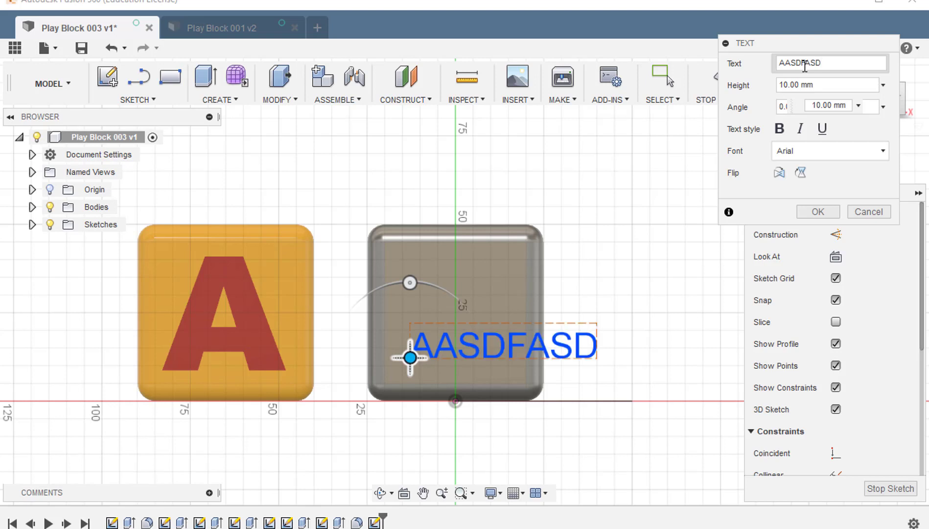
key("BackSpace")
key("BackSpace")
key("BackSpace")
key("BackSpace")
key("BackSpace")
key("BackSpace")
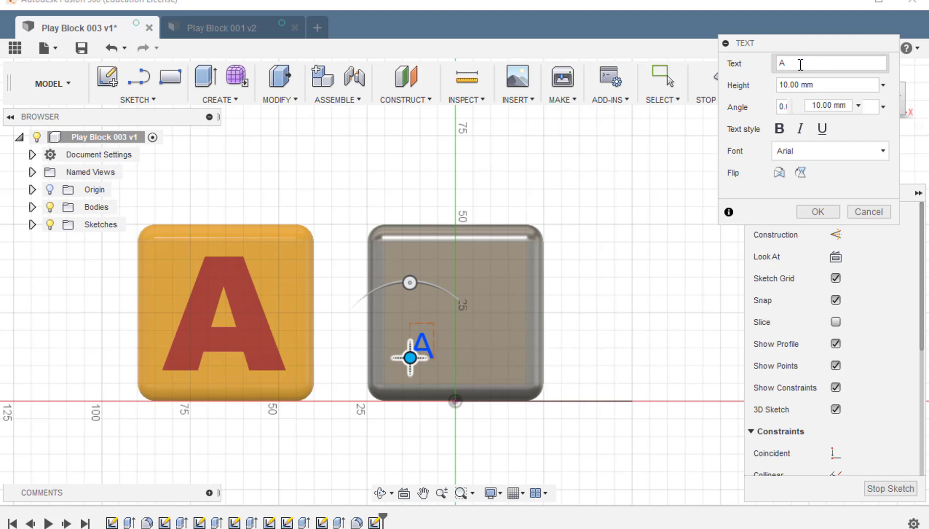
- Make the letter A bold, set its height to 45 mm and accept the text
left_click(794, 80)
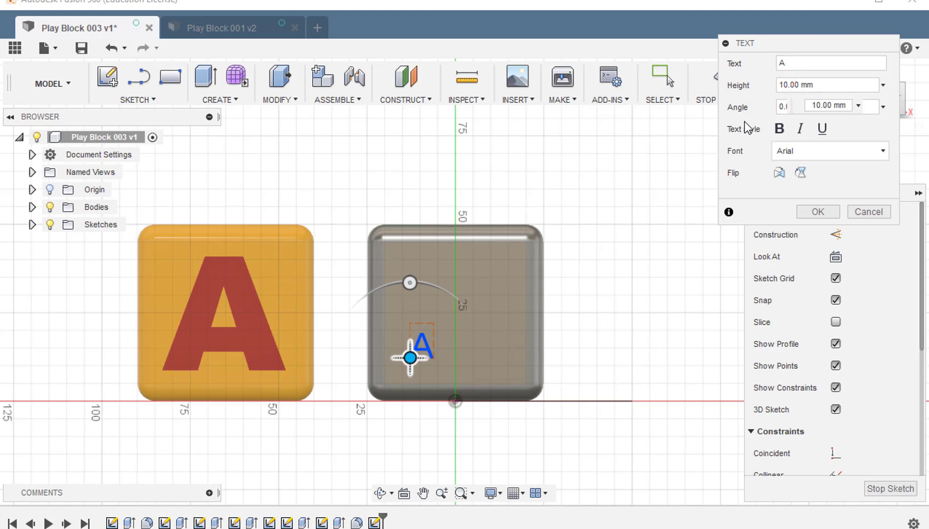
left_click(780, 130)
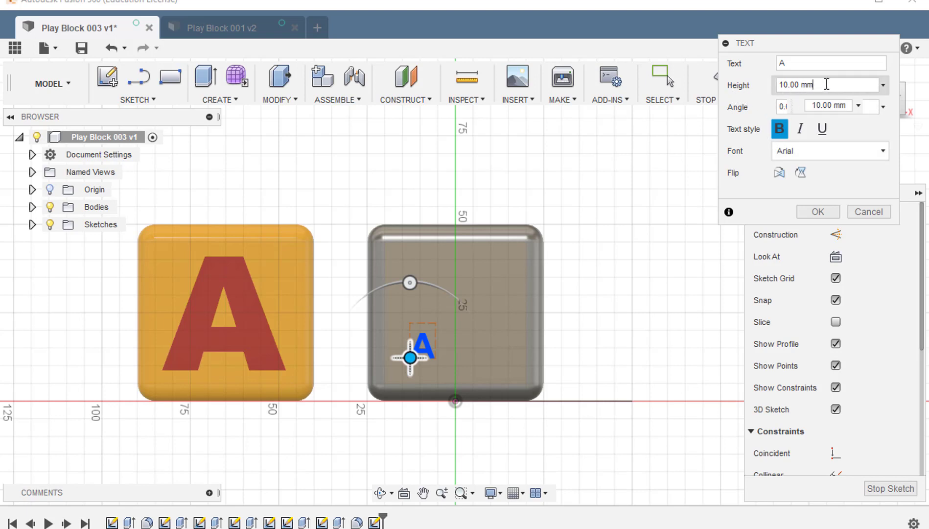
left_click_drag(826, 84, 748, 87)
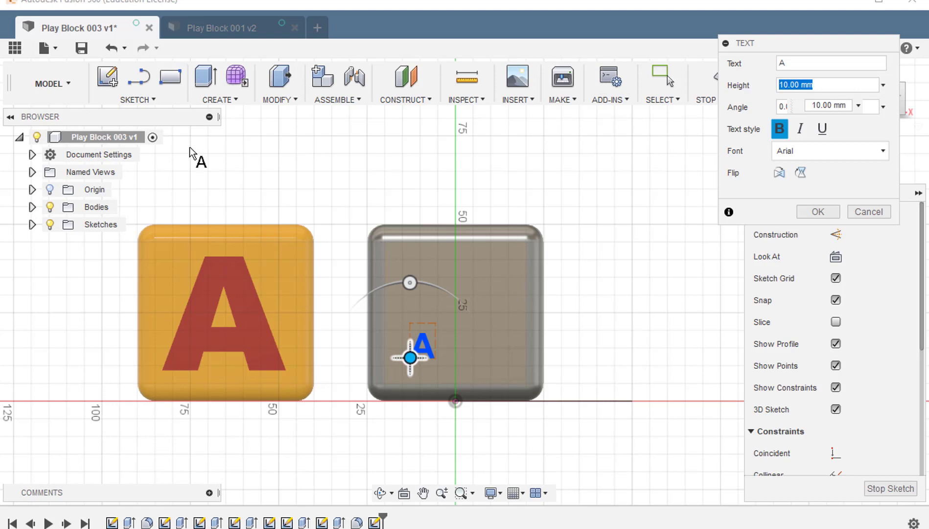
type("45")
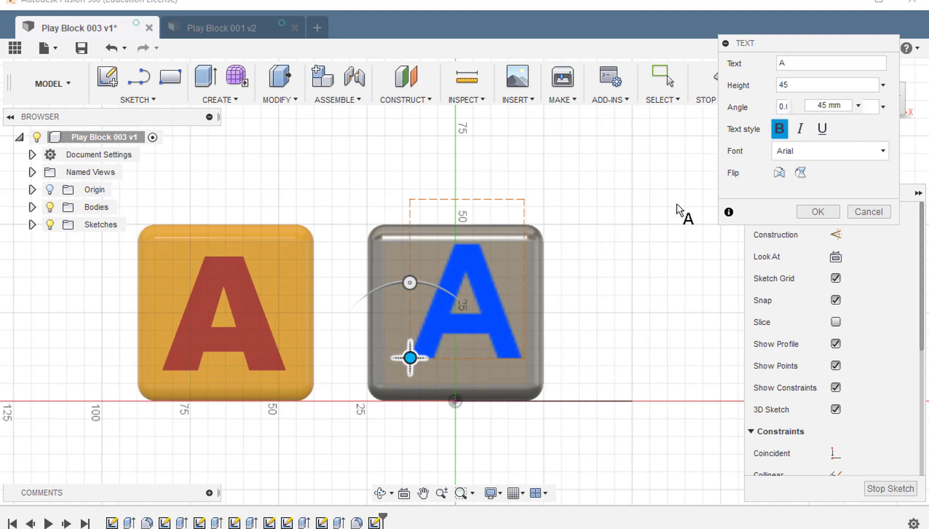
left_click(819, 213)
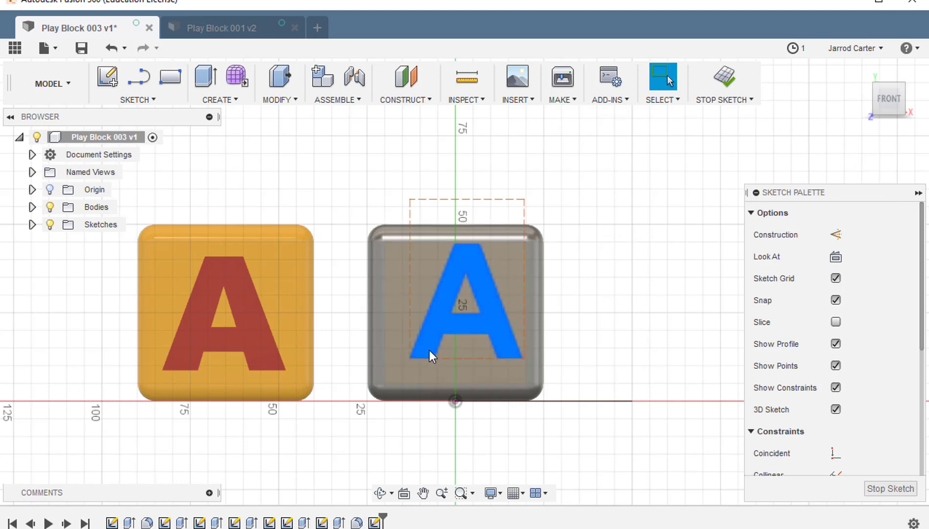
- Move the letter A towards the face's centre and dimension its frame 10 mm from the block's left edge
left_click_drag(428, 350, 415, 361)
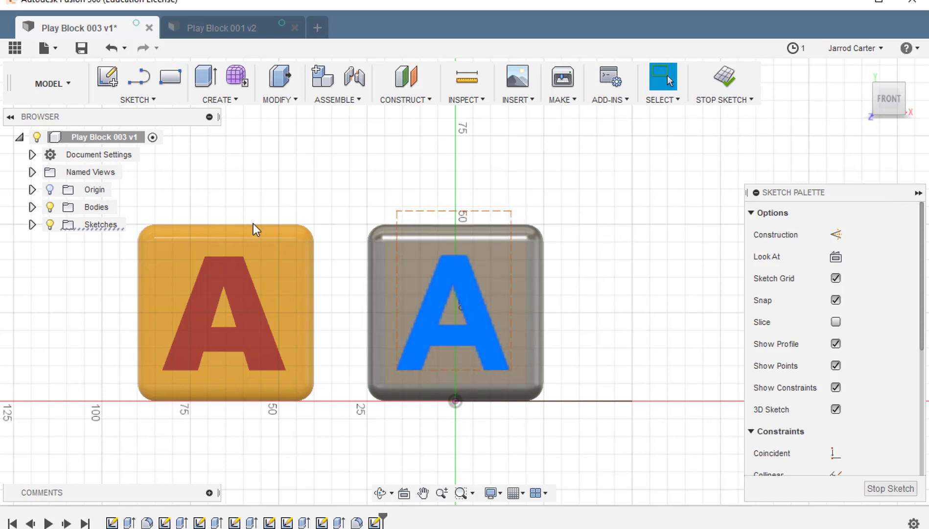
left_click(132, 103)
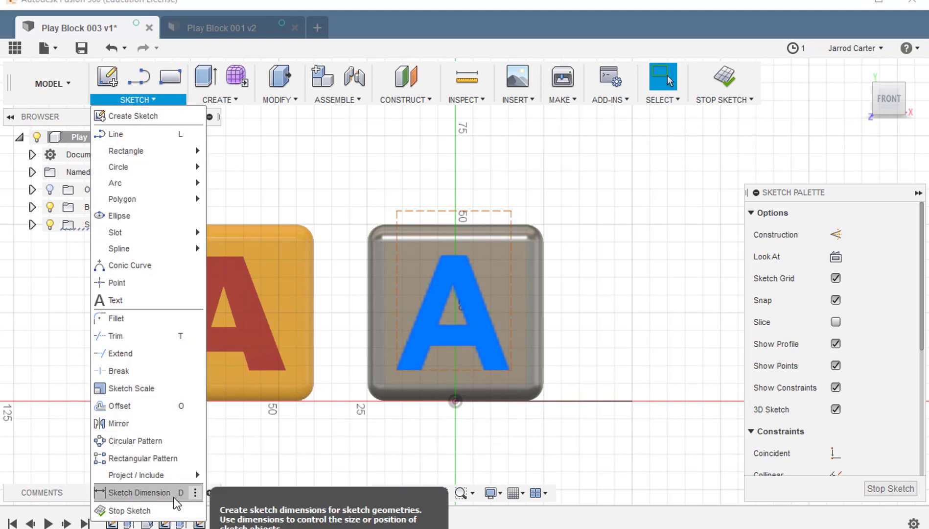
left_click(188, 490)
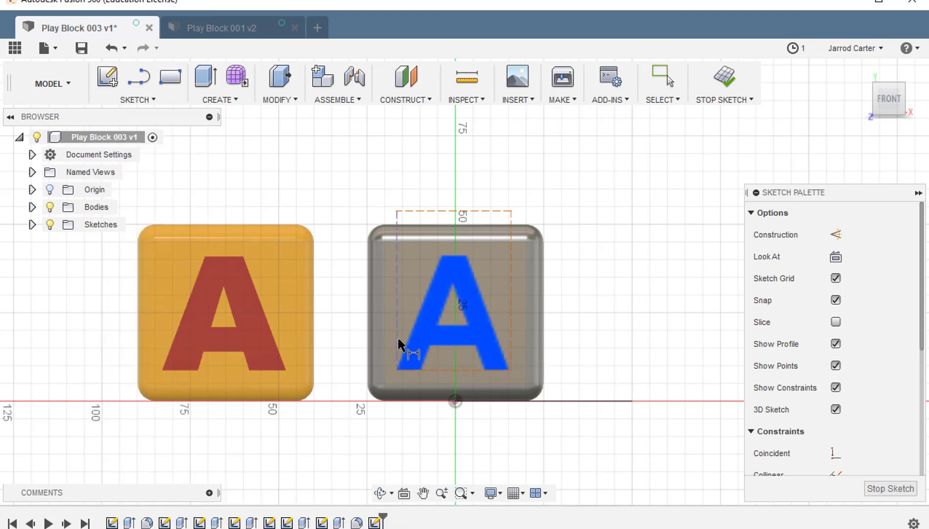
key("x")
left_click(376, 277)
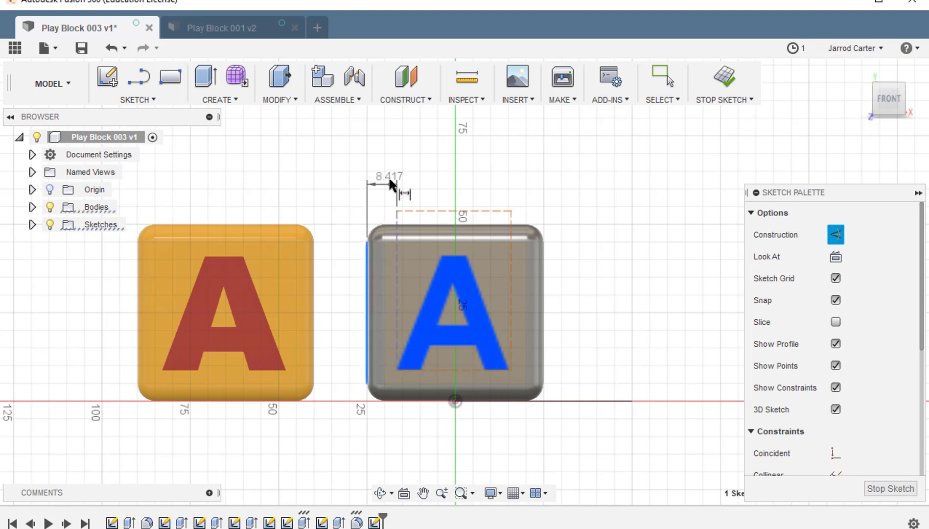
left_click(385, 157)
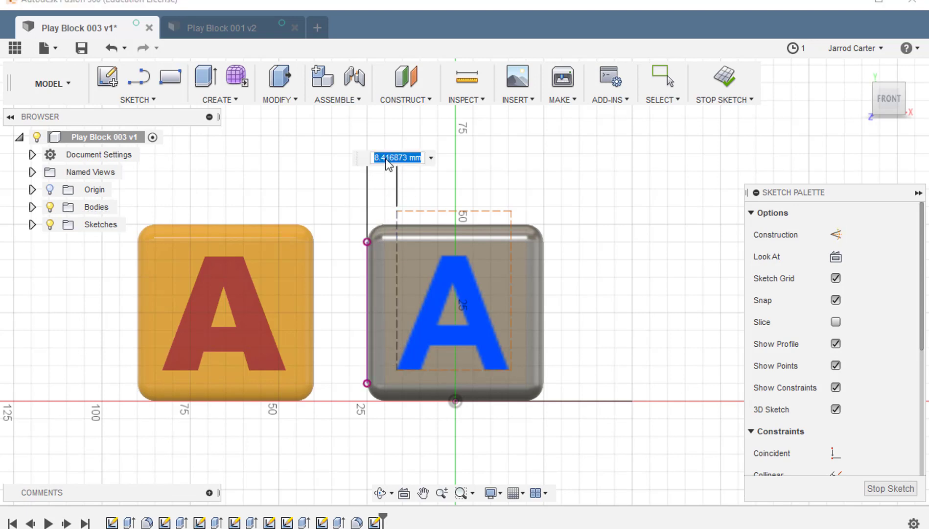
type("10")
key("Return")
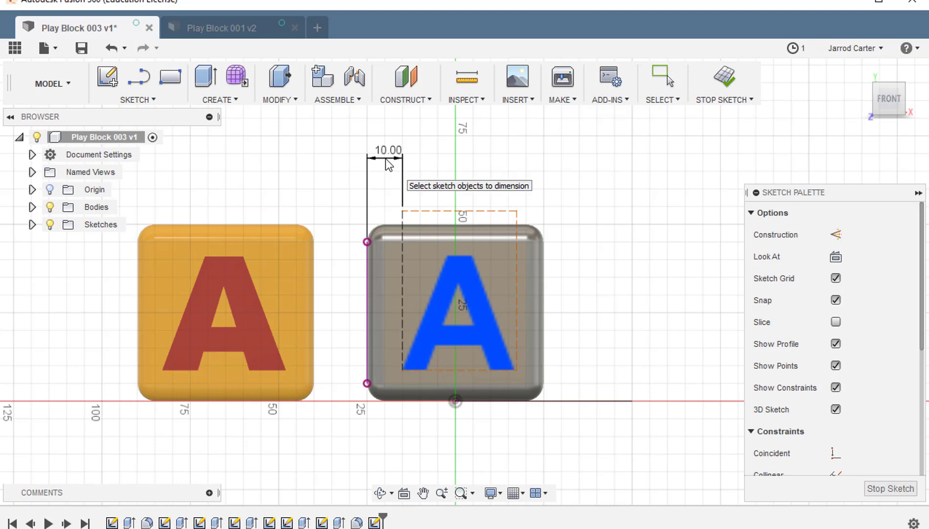
- Dimension the bottom of the text frame 10 mm above the block's bottom edge
left_click(439, 371)
left_click(421, 400)
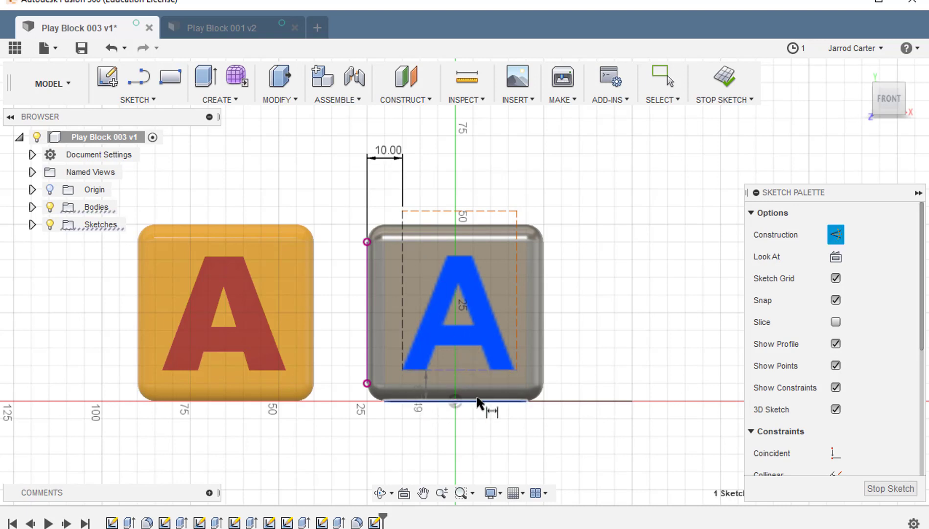
left_click(597, 386)
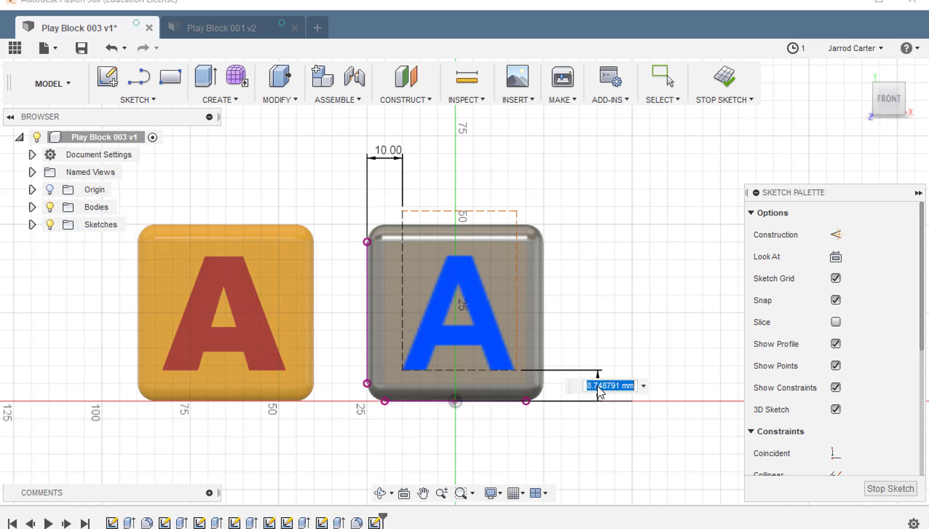
type("10")
key("Return")
key("Escape")
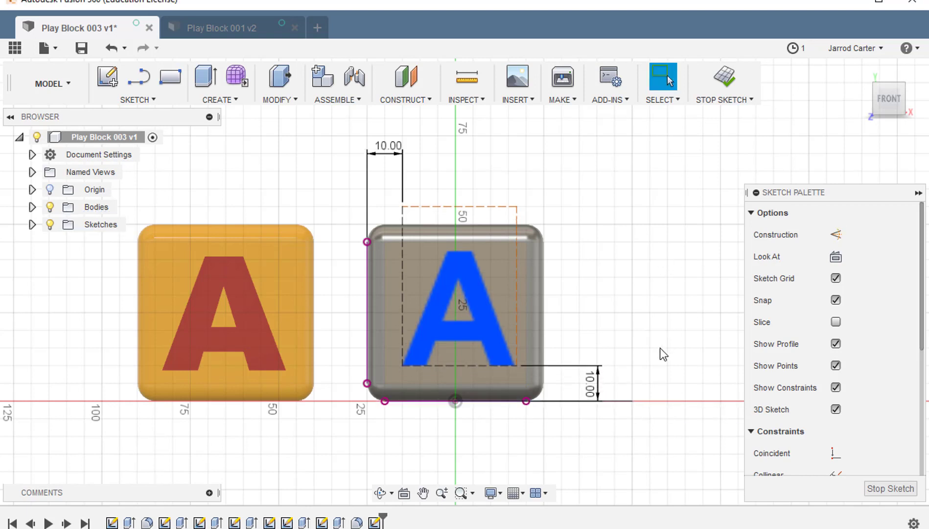
- Set the text frame's vertical offset from the block's bottom edge to 8 mm and finish the sketch
double_click(593, 384)
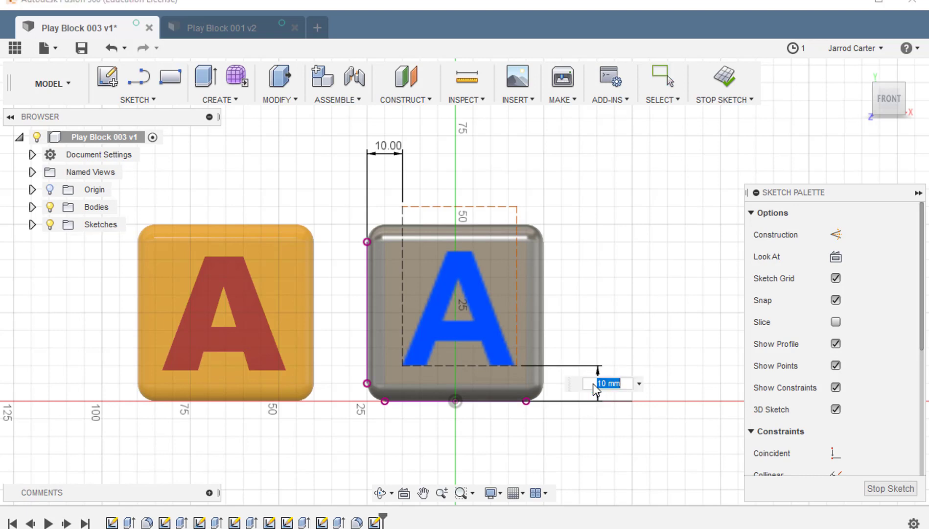
type("8")
key("Return")
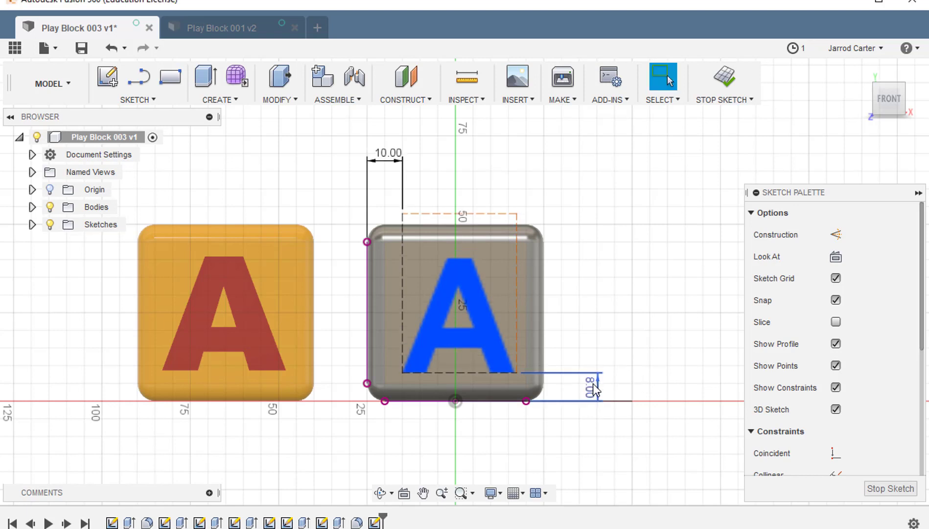
left_click(893, 488)
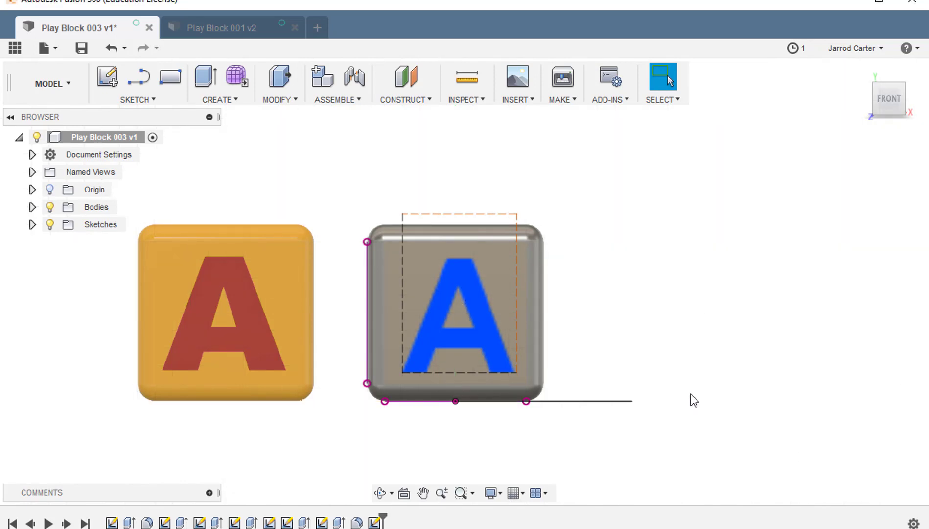
- Extrude the letter A as a cut at a distance of -5 mm into the grey block's front face
left_click(865, 98)
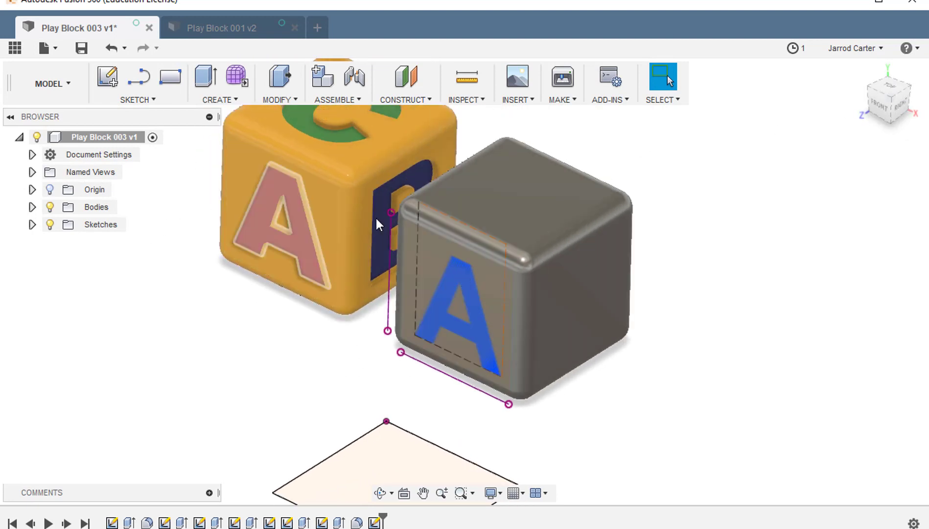
left_click(217, 100)
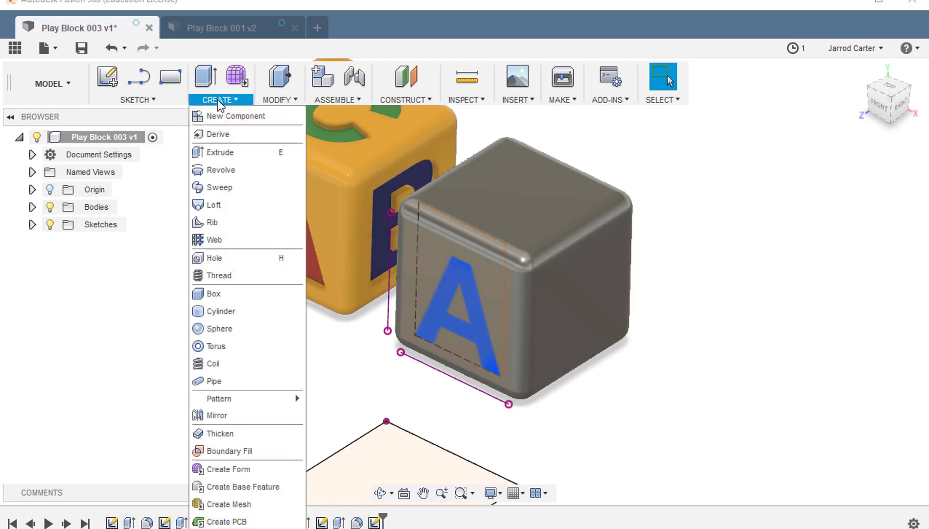
left_click(234, 152)
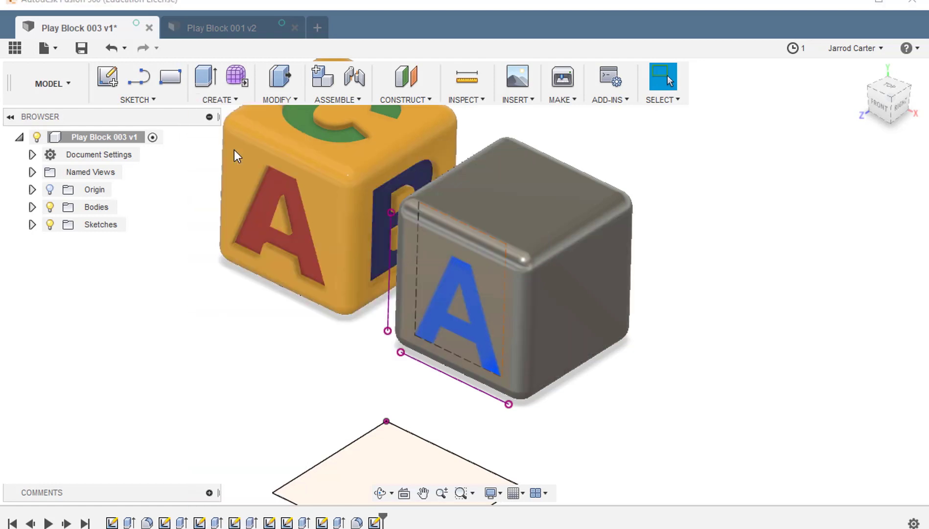
left_click(442, 307)
left_click_drag(450, 296, 417, 315)
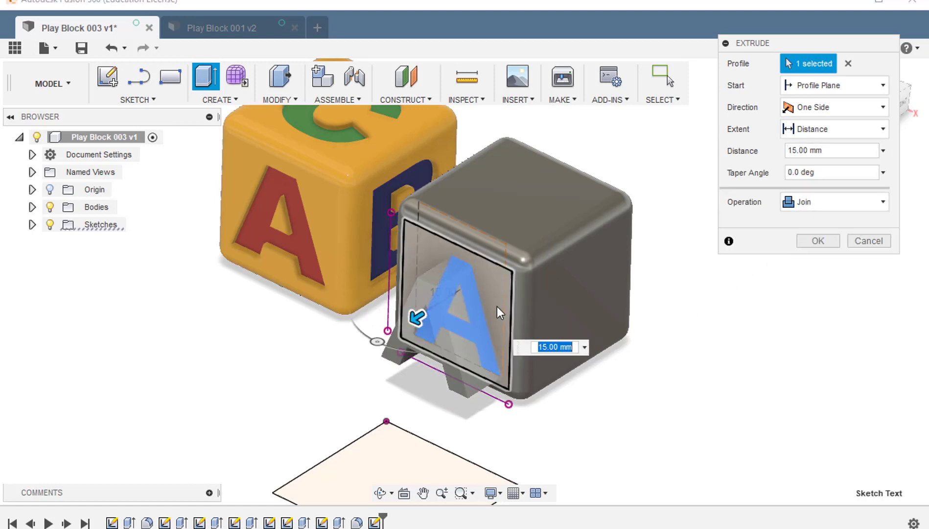
left_click_drag(421, 319, 482, 320)
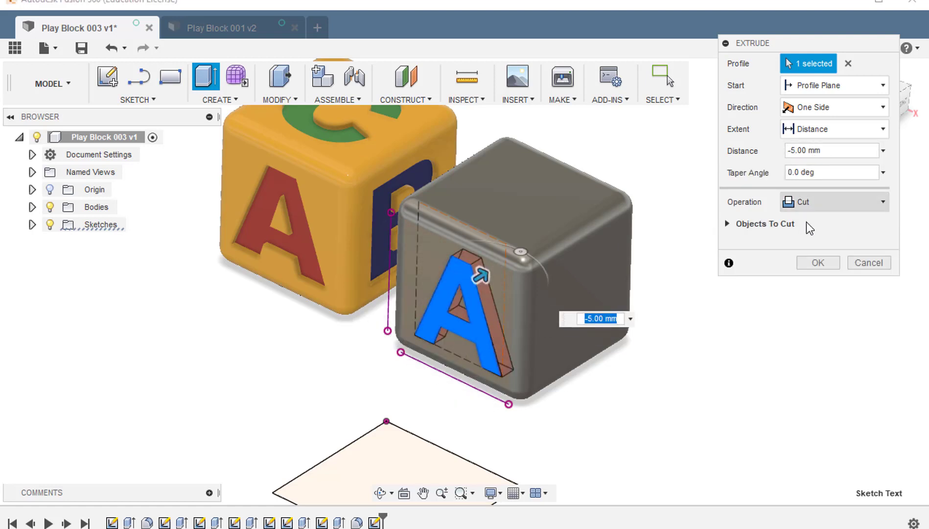
left_click(818, 262)
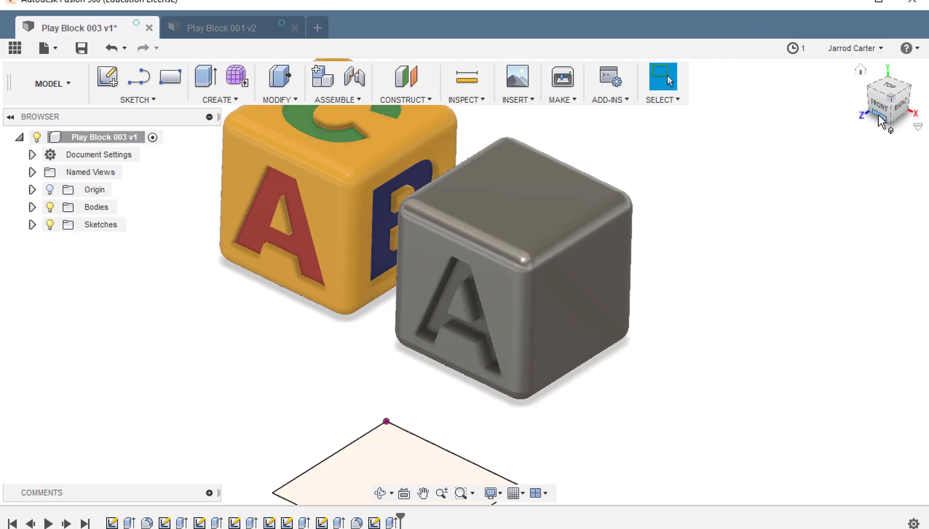
mouse_move(884, 111)
left_mouse_down()
mouse_move(920, 90)
mouse_move(861, 122)
mouse_move(896, 94)
mouse_move(880, 117)
mouse_move(870, 94)
mouse_move(873, 105)
left_mouse_up()
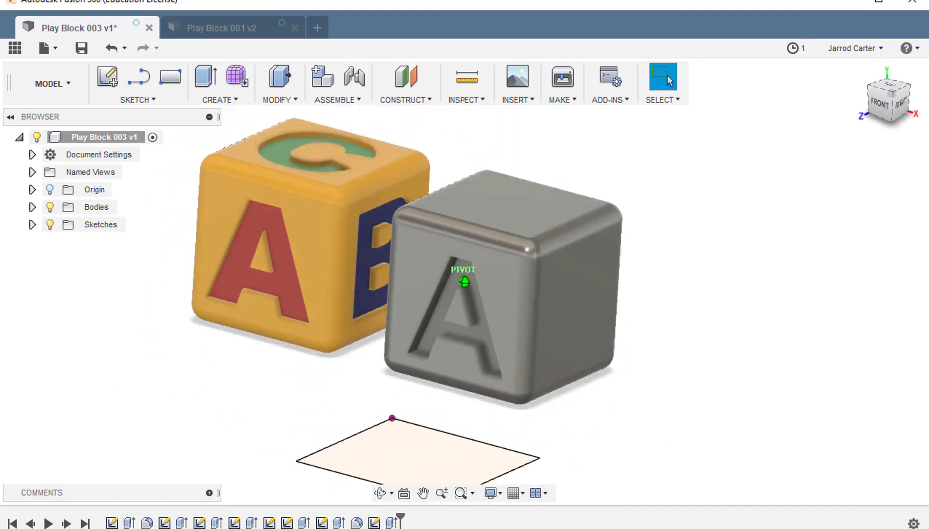
left_click(140, 98)
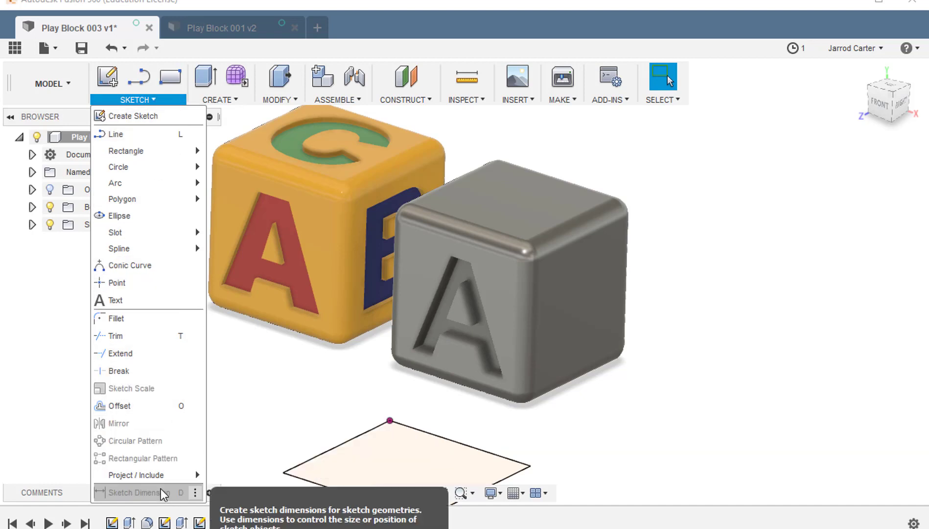
left_click(221, 98)
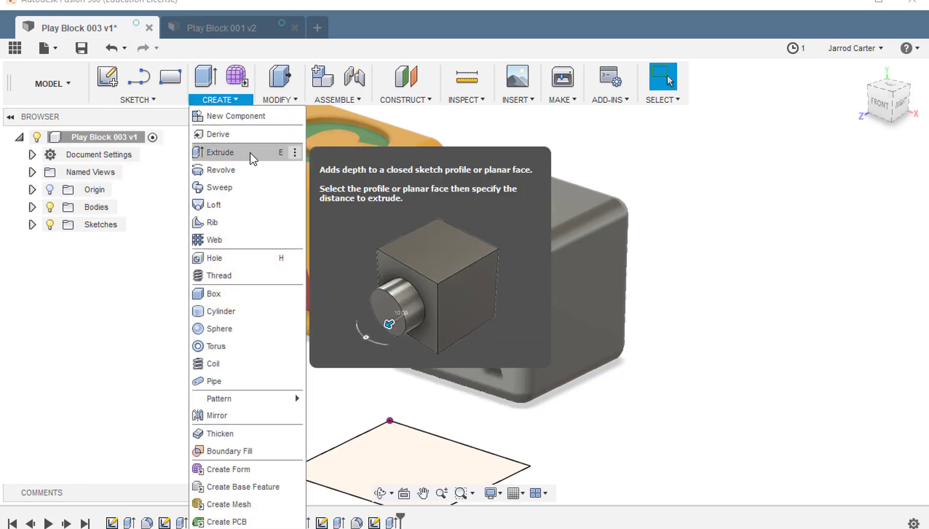
left_click(718, 168)
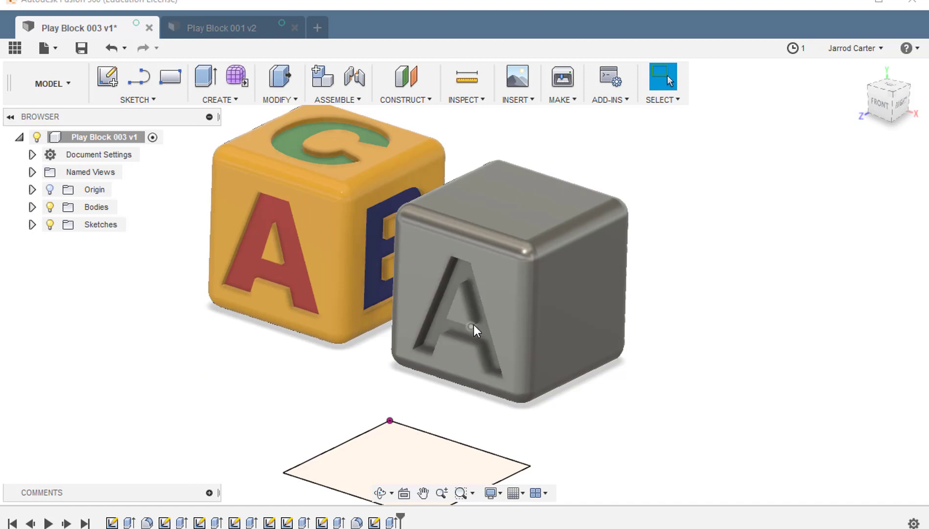